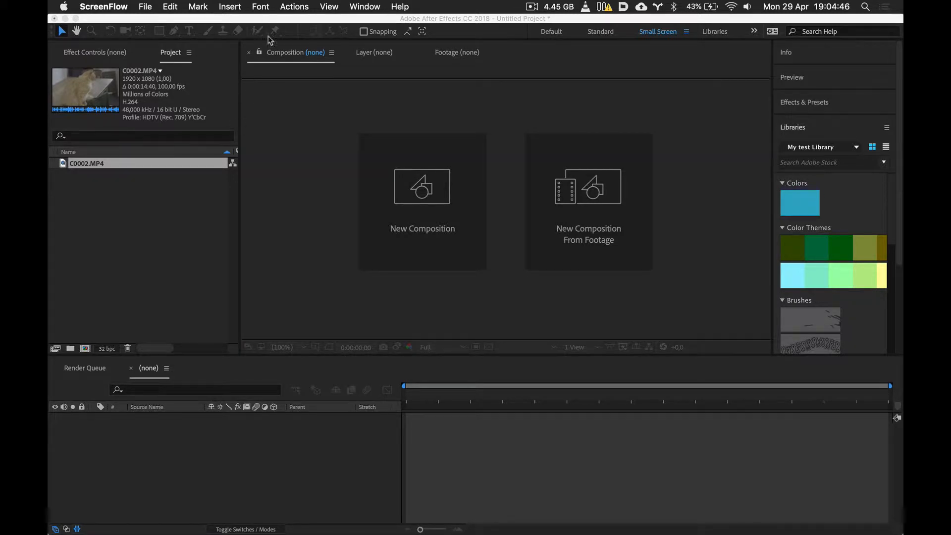
- Open the main footage interpretation settings for C0002.MP4 and override its start timecode with 0:00:00:00
click(141, 21)
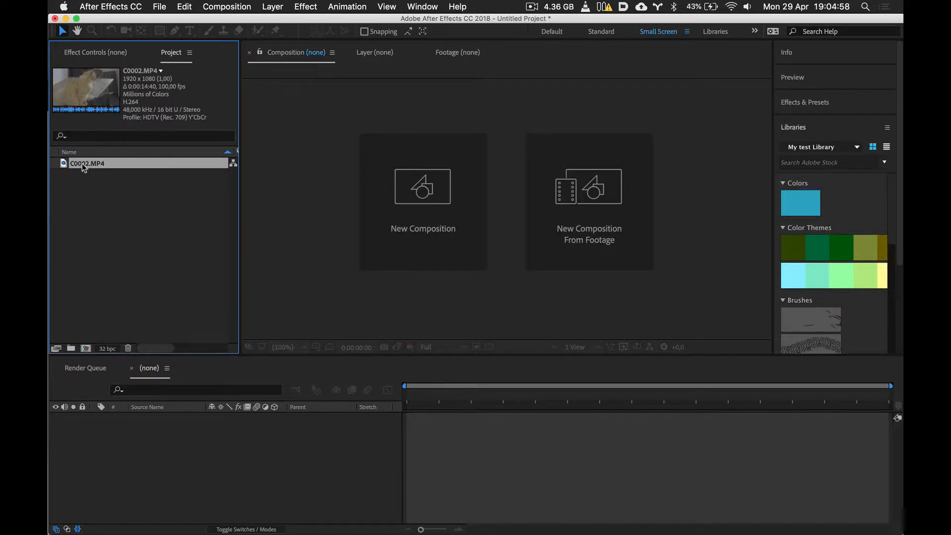
click(160, 6)
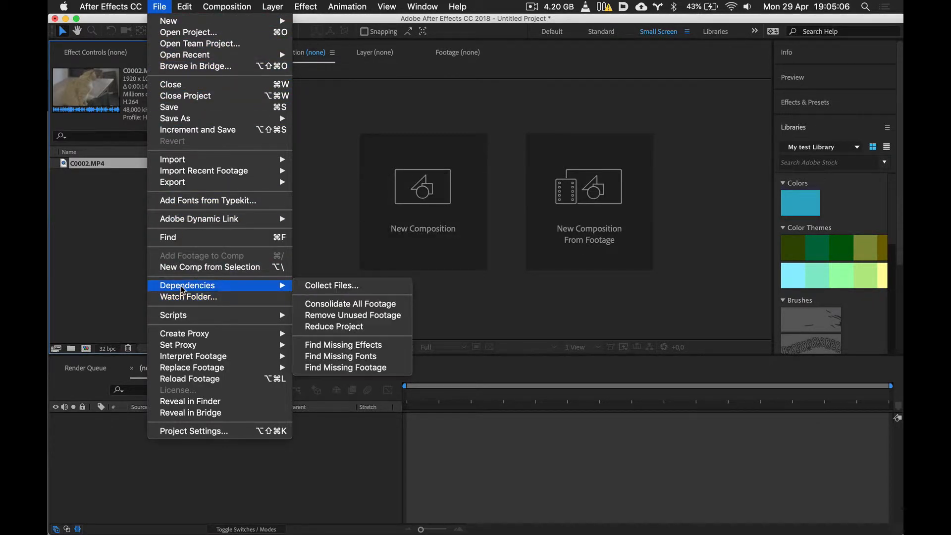
mouse_move(184, 360)
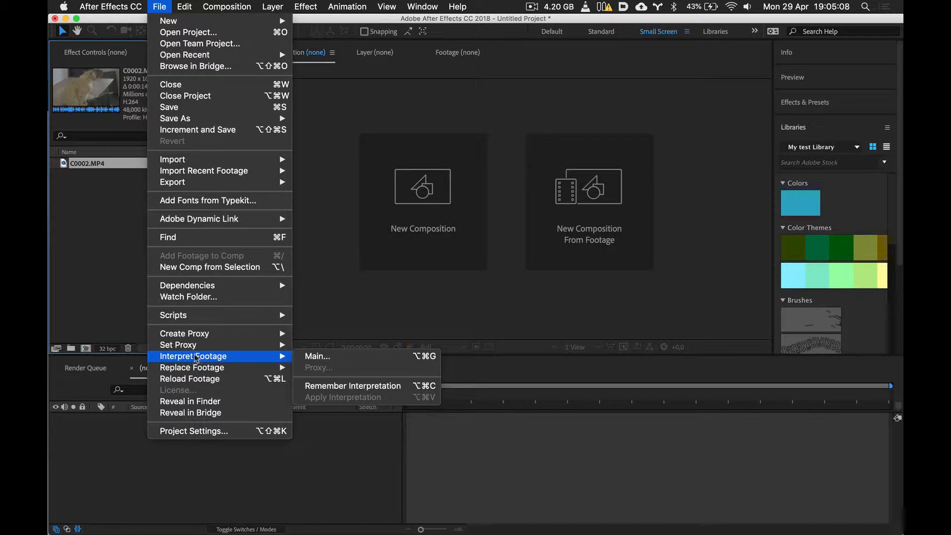
click(335, 357)
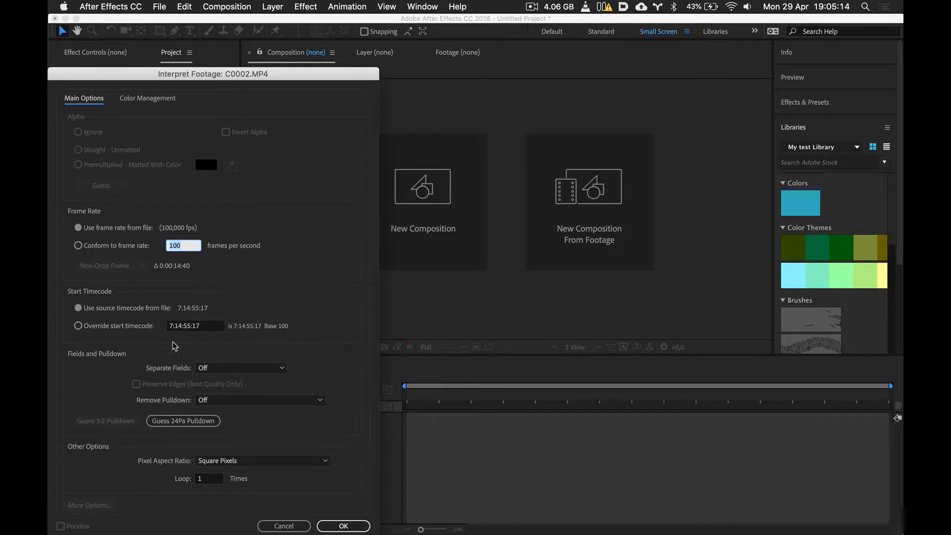
click(208, 329)
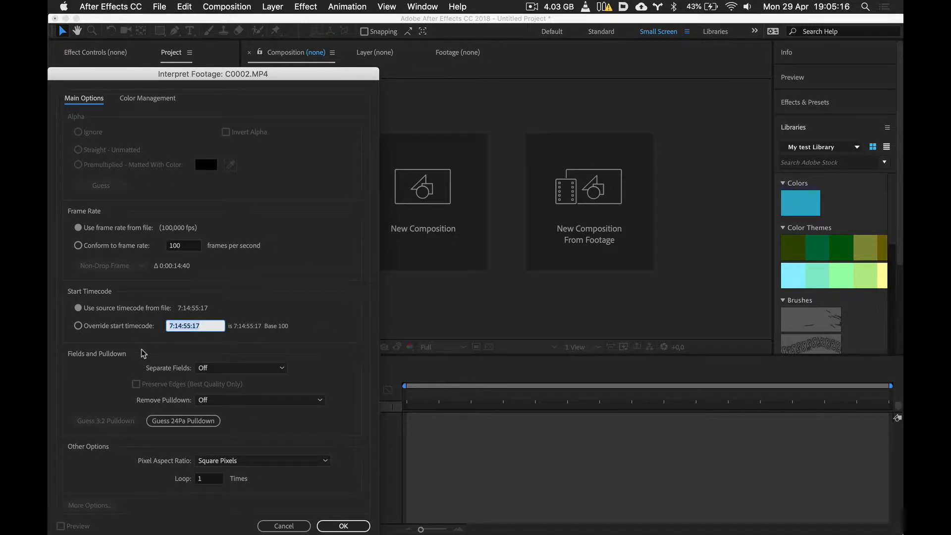
text(0)
key(Tab)
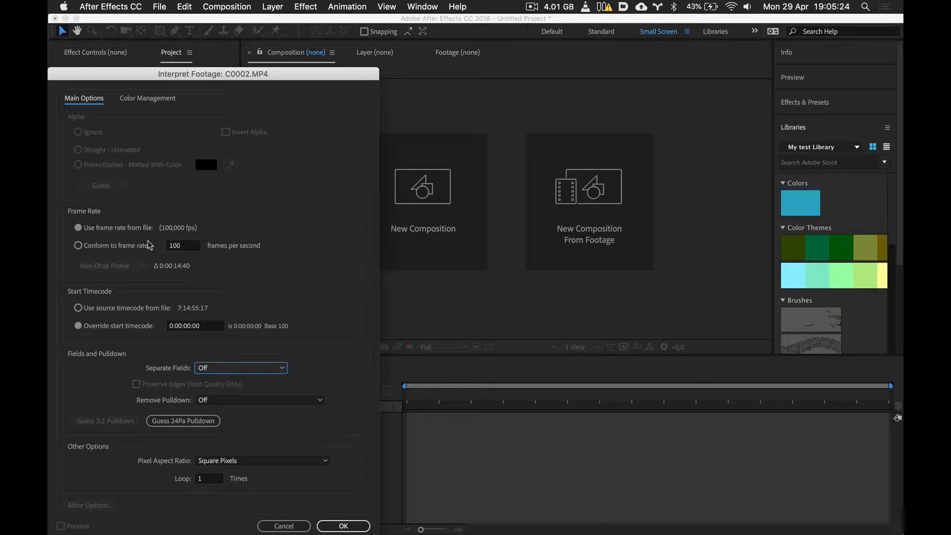
- Conform the C0002.MP4 footage to a frame rate of 25 frames per second and apply the interpretation
click(180, 246)
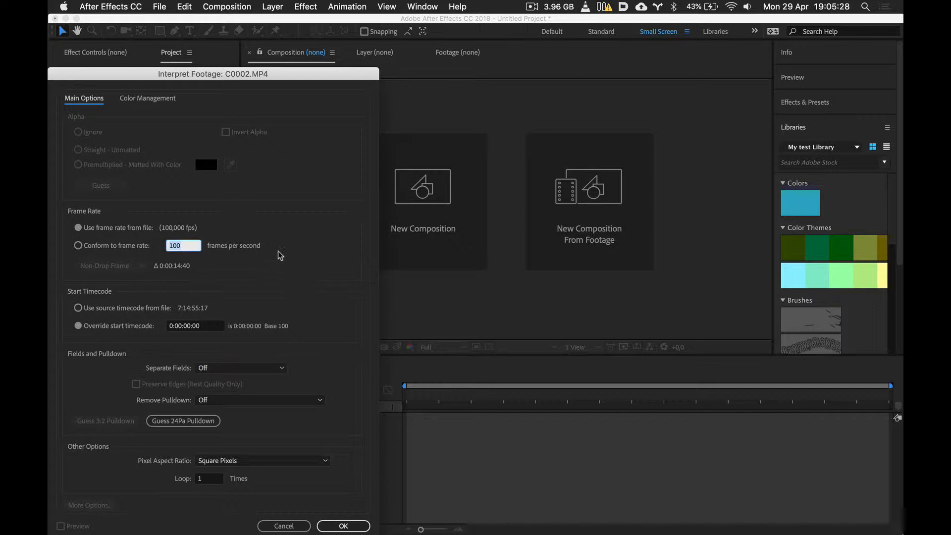
text(25)
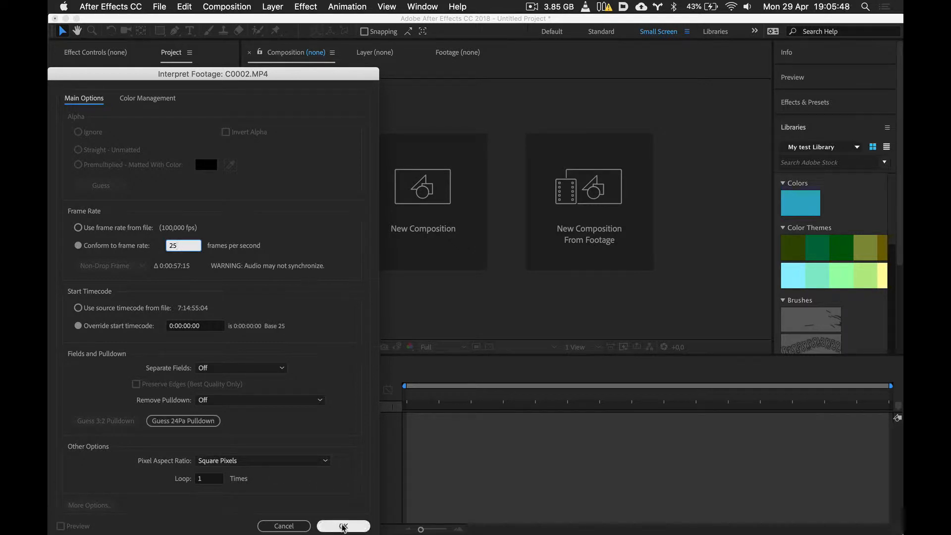
click(344, 526)
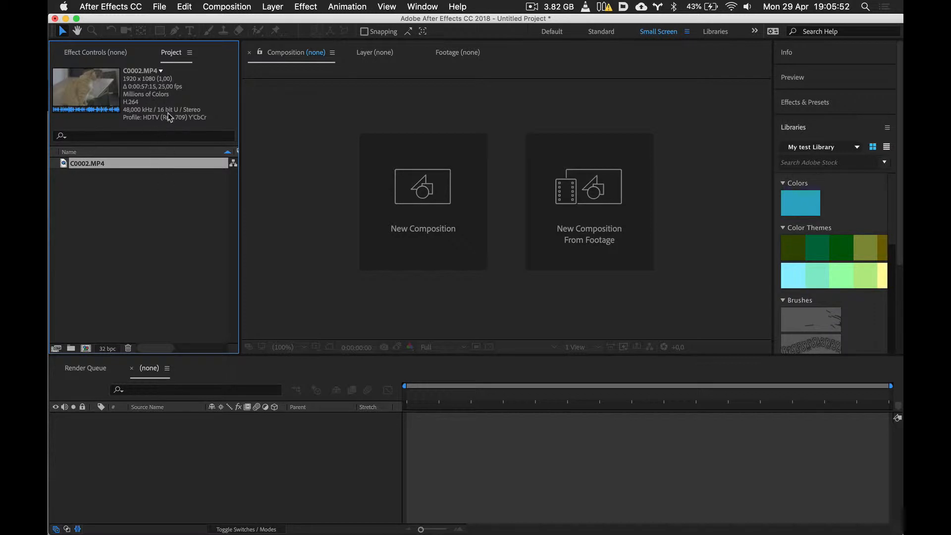
- Create a composition from the C0002.MP4 footage and rename it "Hobbs C0002"
key(super+z)
drag(89, 168, 167, 445)
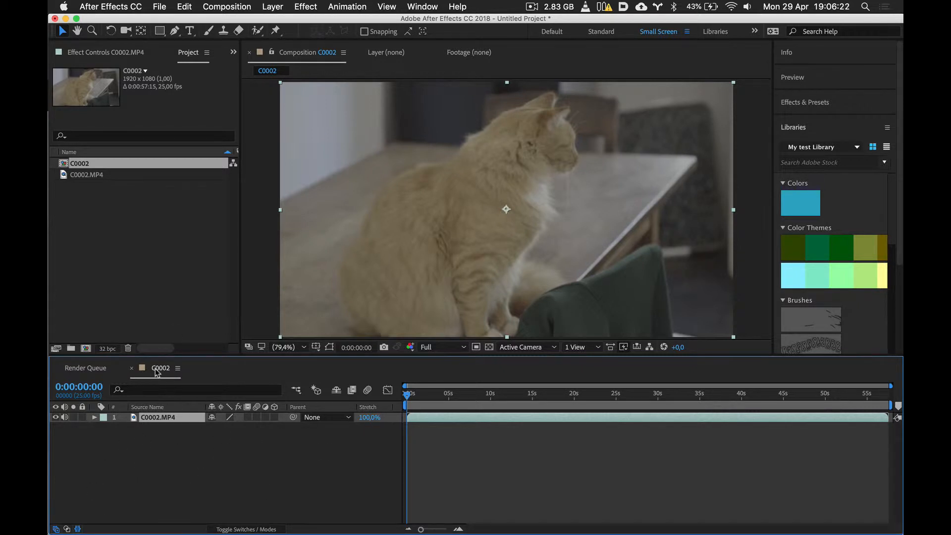
click(73, 166)
key(Return)
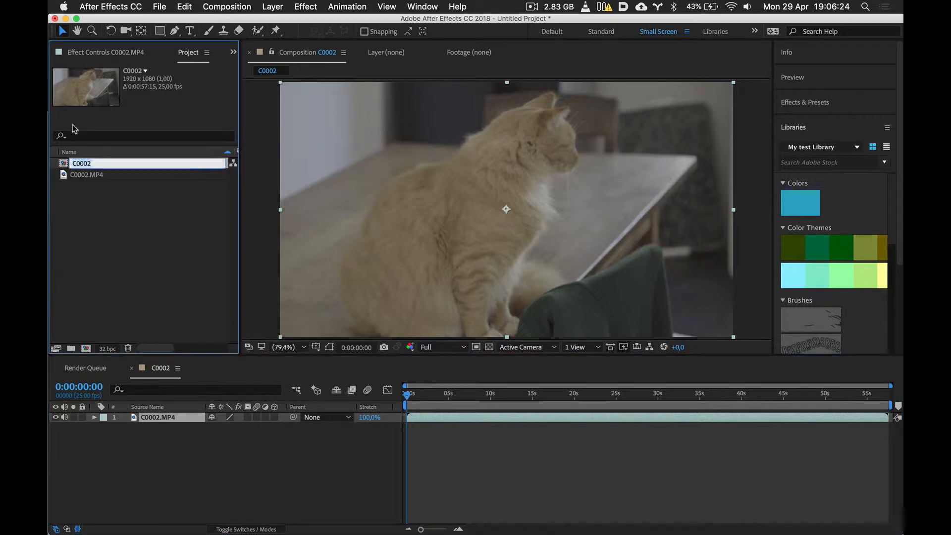
key(Right)
key(super+z)
key(Left)
text(Hobbs)
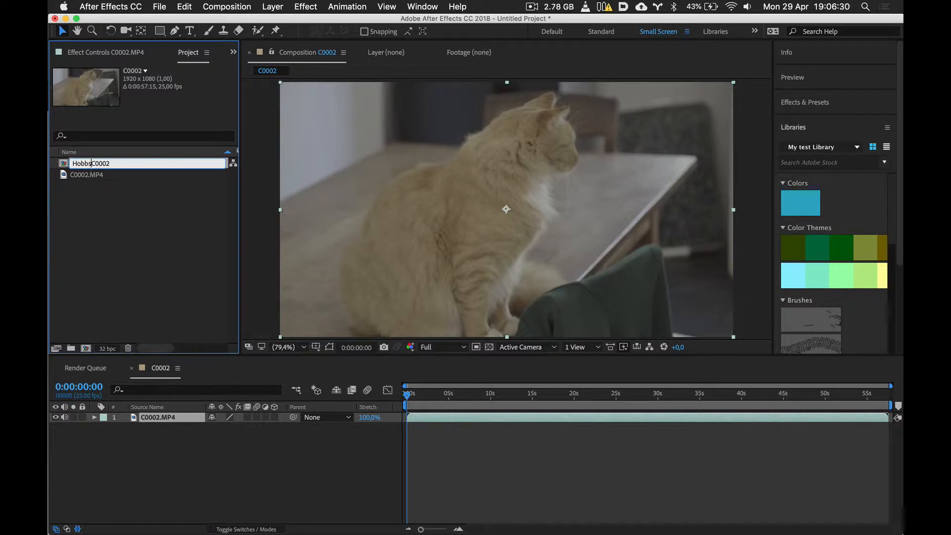
key(Return)
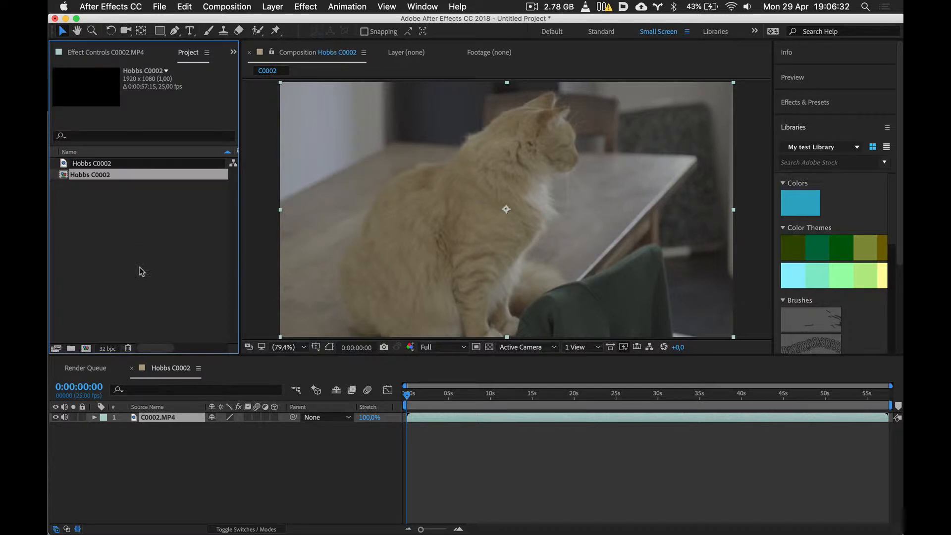
click(130, 298)
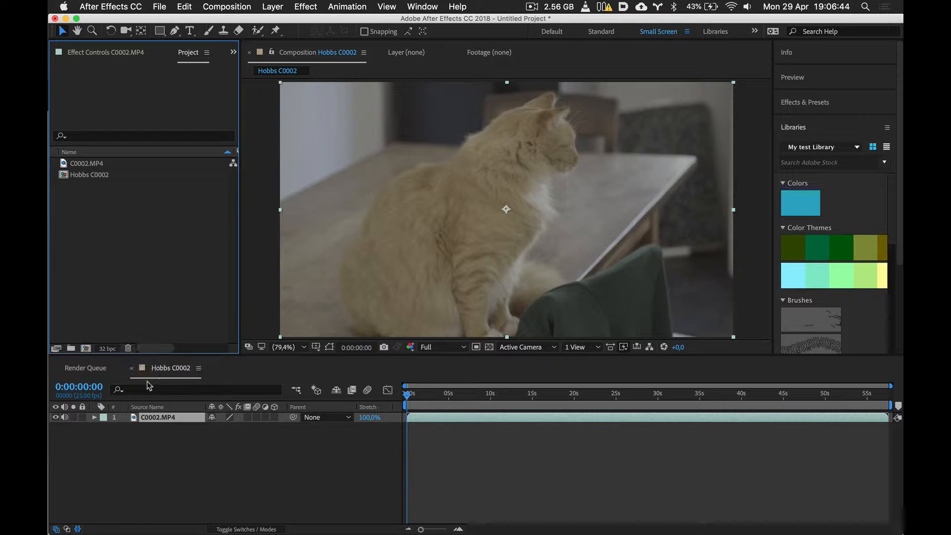
- Mute the audio of the C0002.MP4 layer and enable time remapping on it
click(143, 460)
click(154, 419)
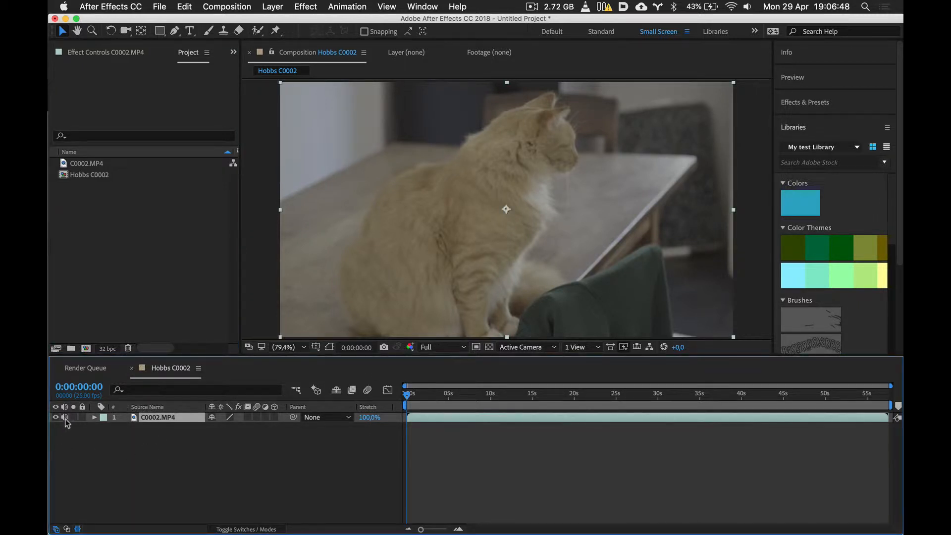
click(64, 417)
click(272, 6)
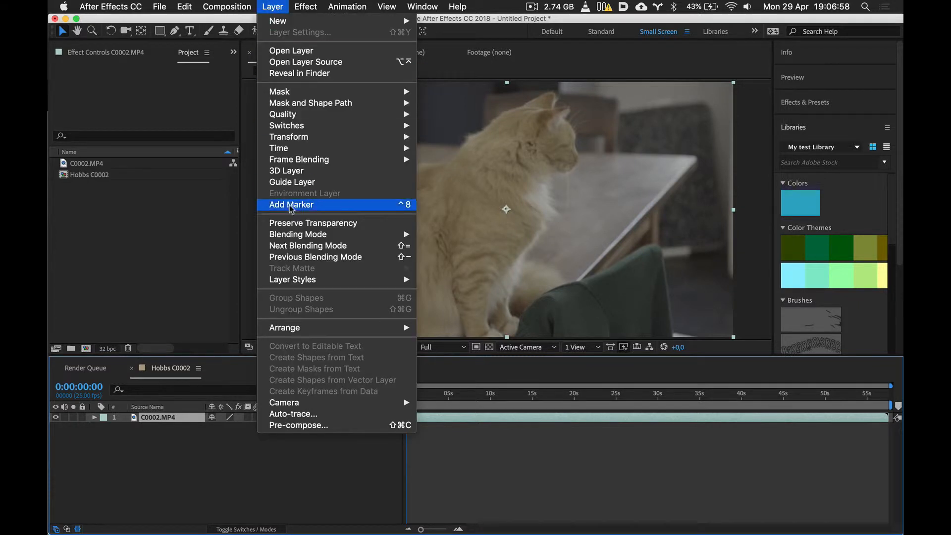
mouse_move(286, 151)
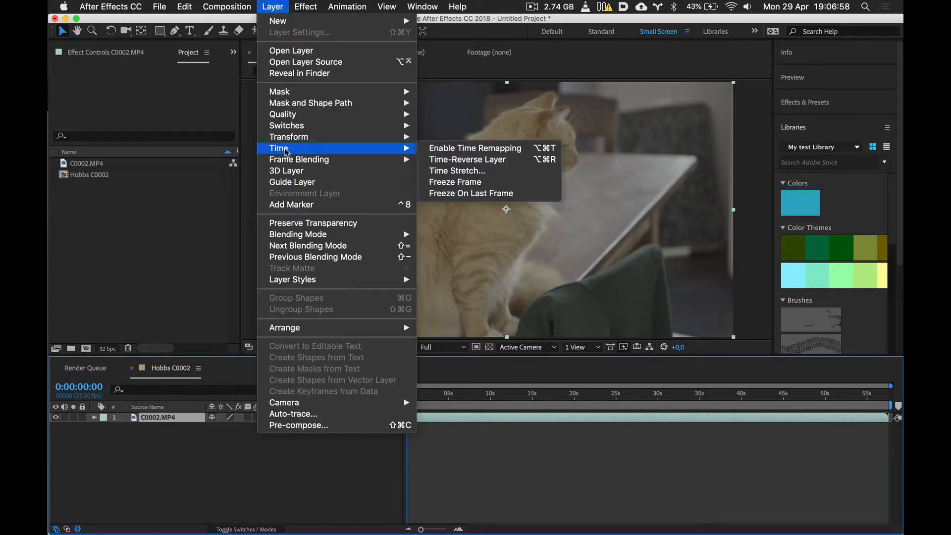
click(475, 151)
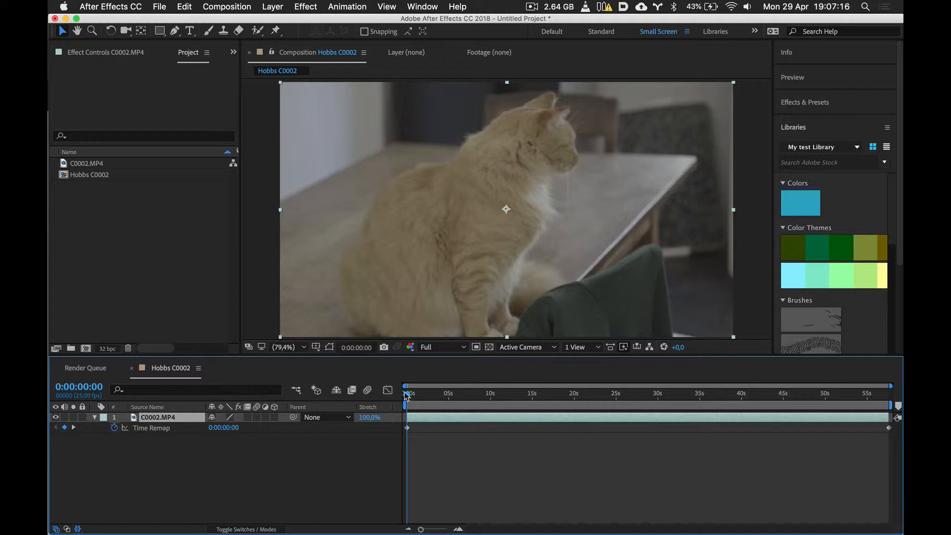
- Scrub through the whole clip and set the composition preview resolution to Half
drag(406, 395, 888, 394)
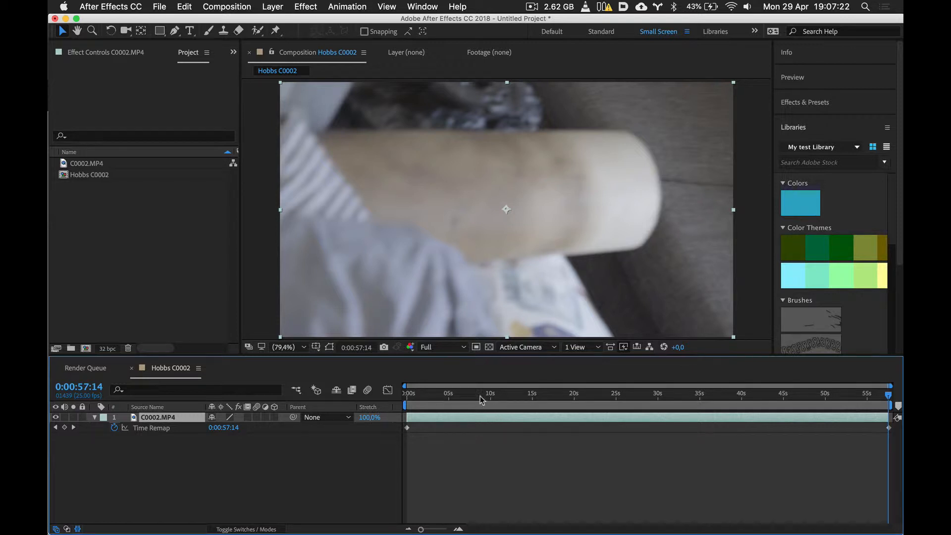
drag(480, 397, 392, 411)
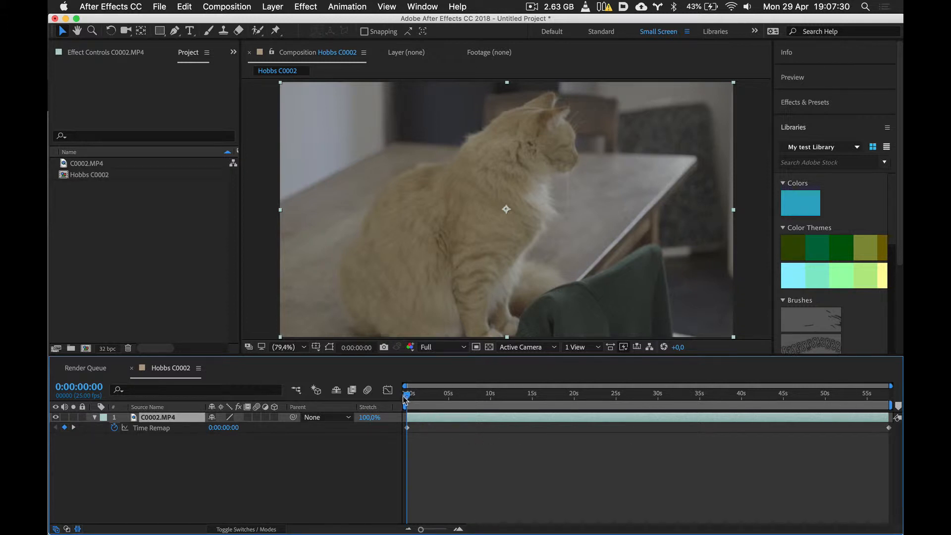
drag(406, 396, 793, 372)
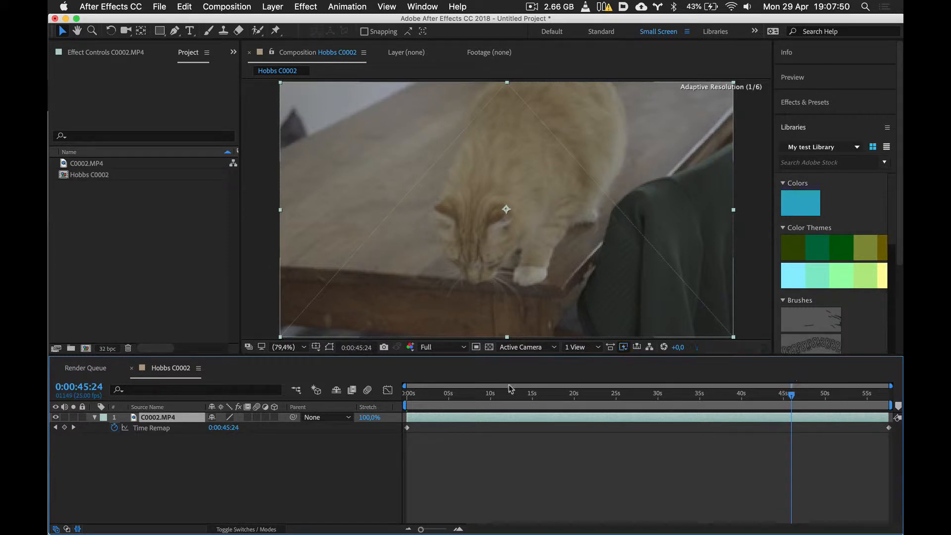
click(434, 347)
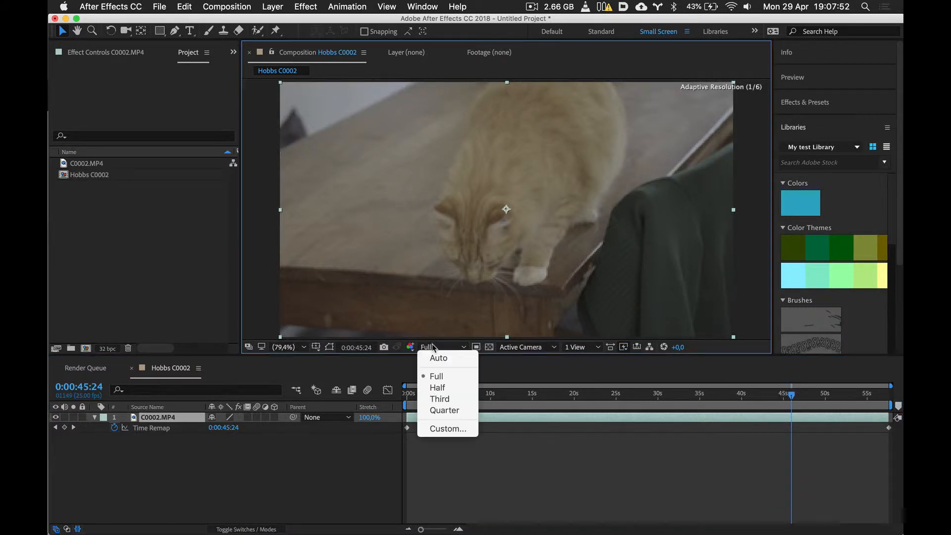
click(437, 359)
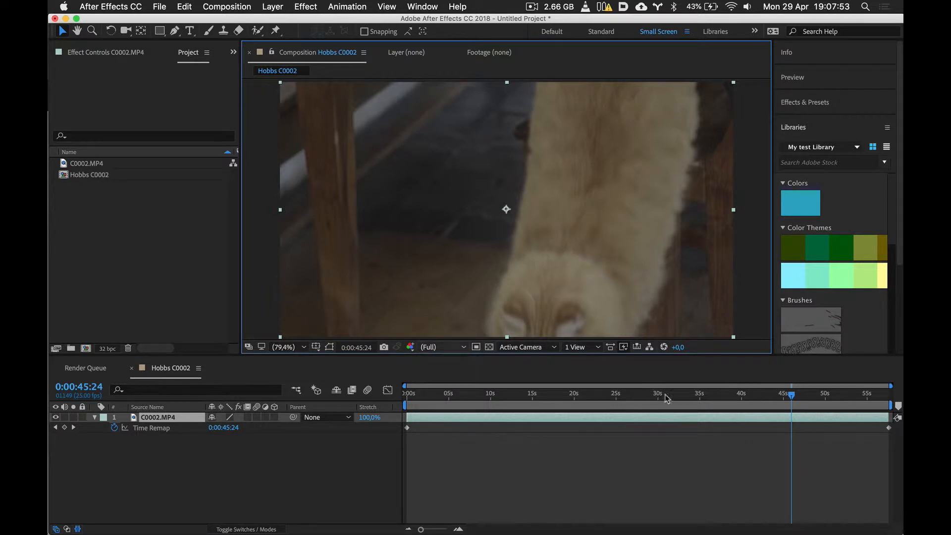
click(788, 395)
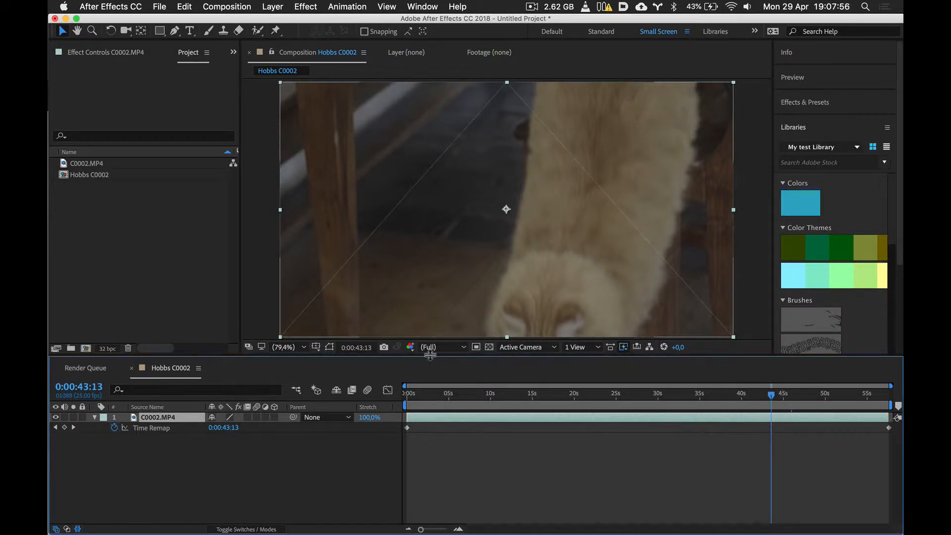
click(443, 347)
click(434, 387)
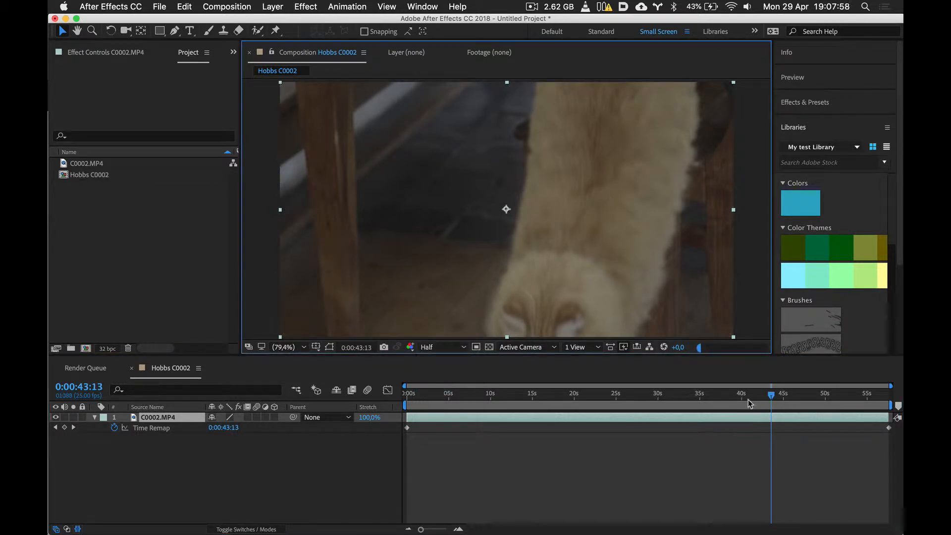
- Add Time Remap keyframes to the C0002.MP4 layer at 0:00:43:03 and 0:00:49:16
mouse_move(771, 395)
mouse_down()
mouse_move(740, 395)
mouse_move(769, 397)
mouse_up()
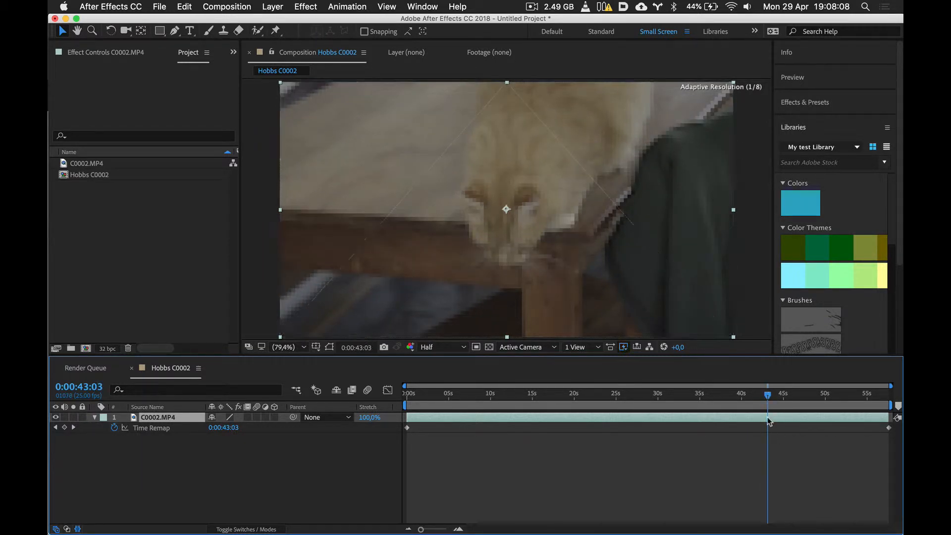
click(64, 427)
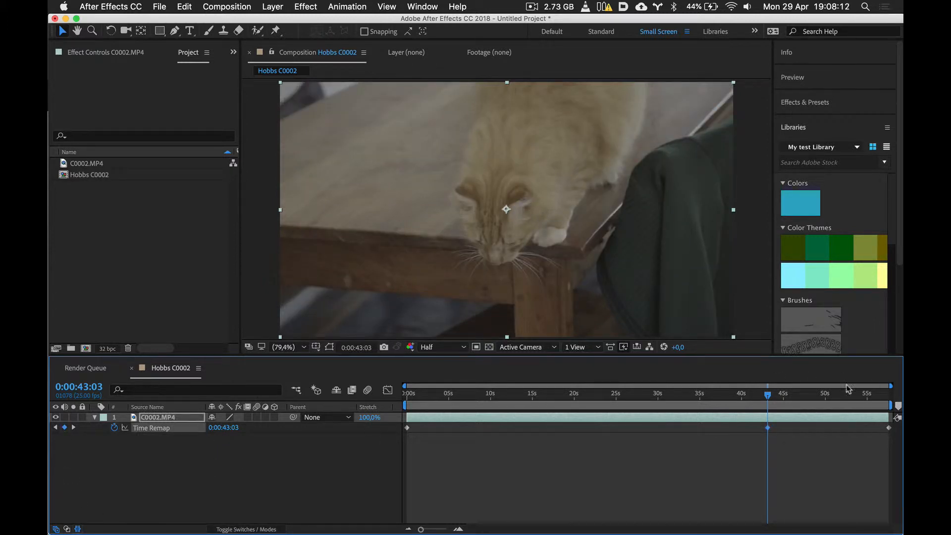
drag(797, 395, 823, 395)
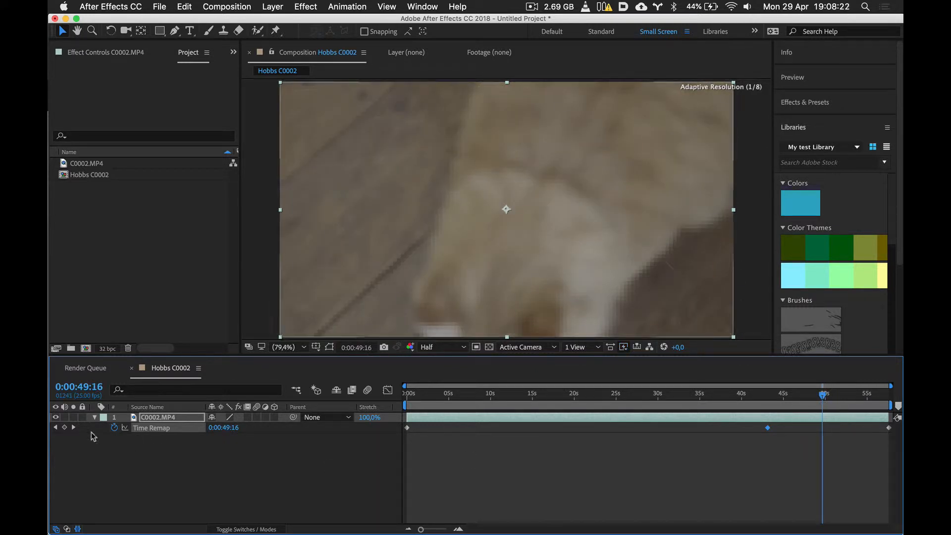
click(64, 428)
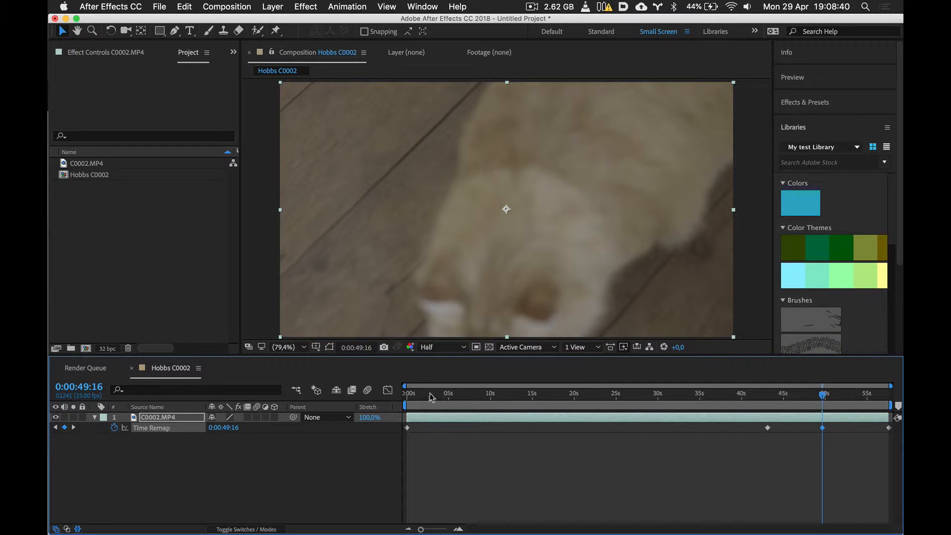
- Move the first Time Remap keyframe to about 0:00:35:18 and the last one to about 53 seconds
drag(431, 396, 394, 429)
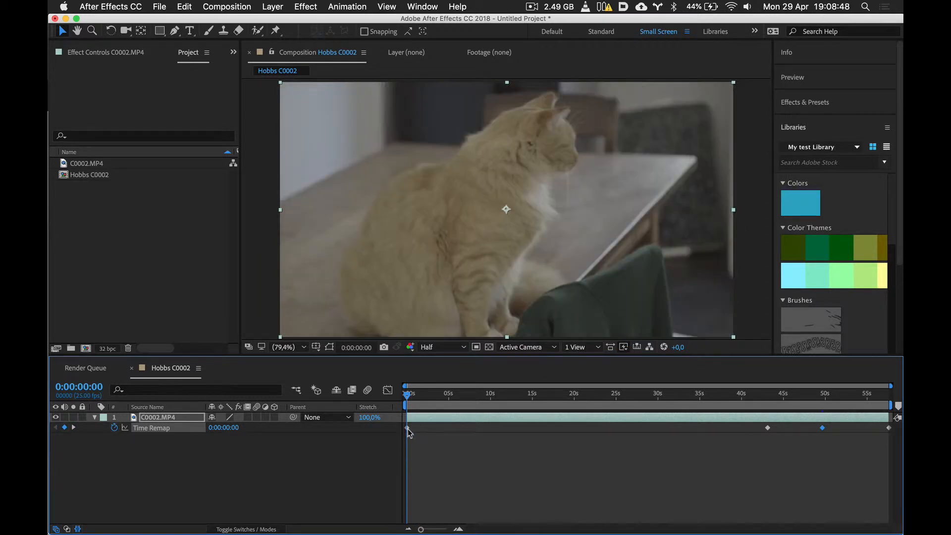
drag(483, 428, 591, 420)
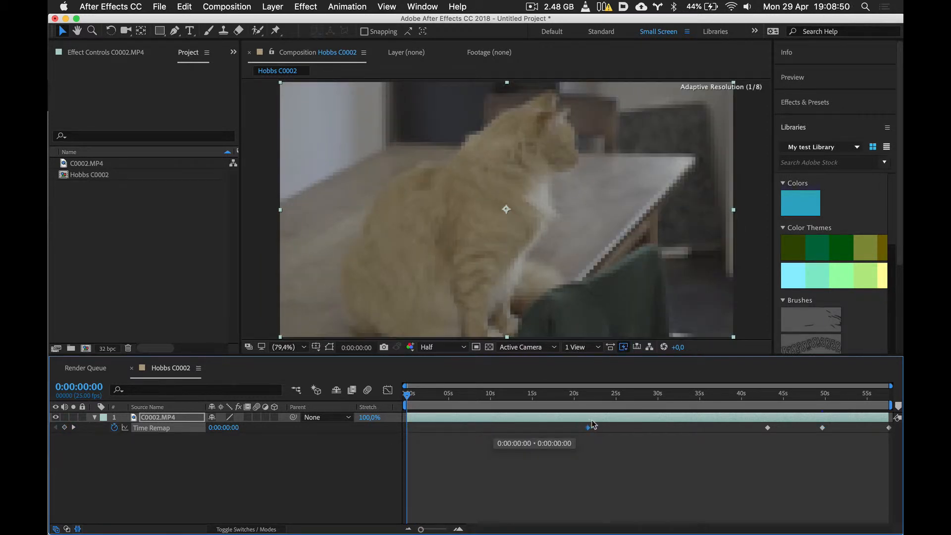
drag(652, 427, 707, 428)
mouse_move(704, 395)
mouse_down()
mouse_move(722, 406)
mouse_move(860, 407)
mouse_move(872, 428)
mouse_move(749, 396)
mouse_move(680, 398)
mouse_move(712, 407)
mouse_move(494, 418)
mouse_move(509, 392)
mouse_move(706, 395)
mouse_up()
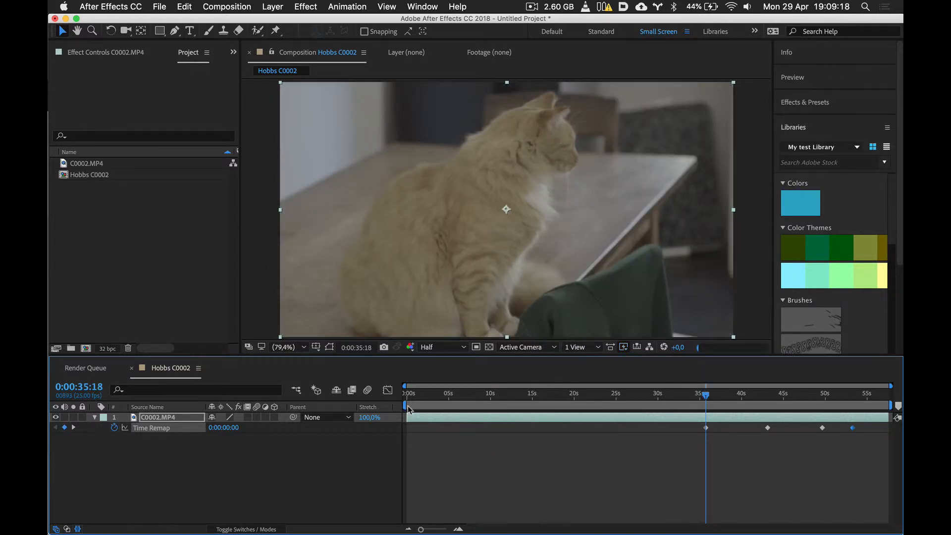
- Limit the work area to about 34.5 to 55 seconds and preview the time-remapped clip within it
drag(406, 405, 695, 405)
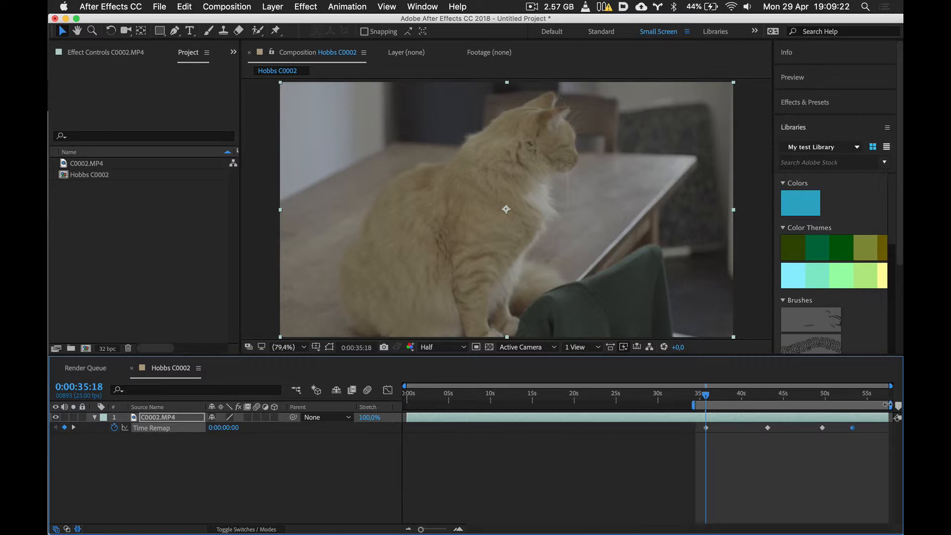
drag(886, 404, 869, 406)
drag(706, 396, 696, 396)
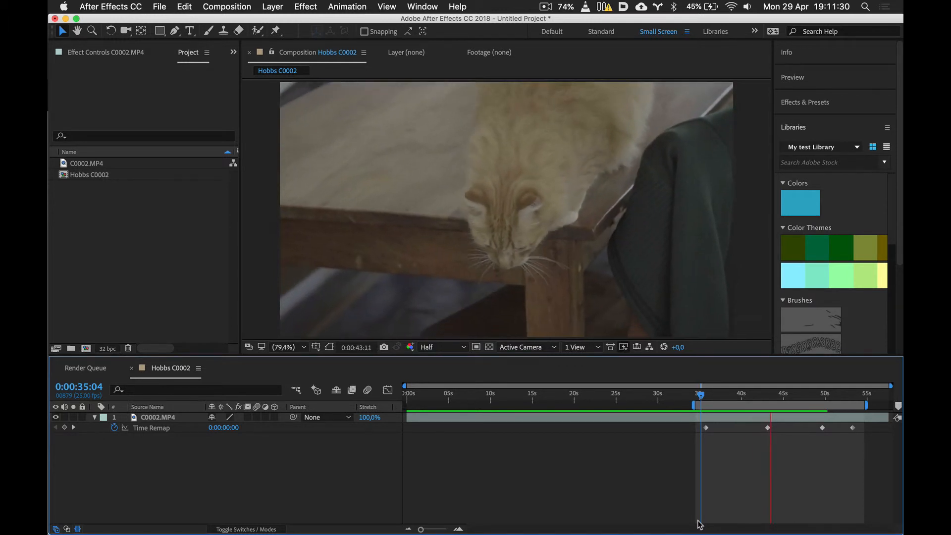
click(762, 396)
key(space)
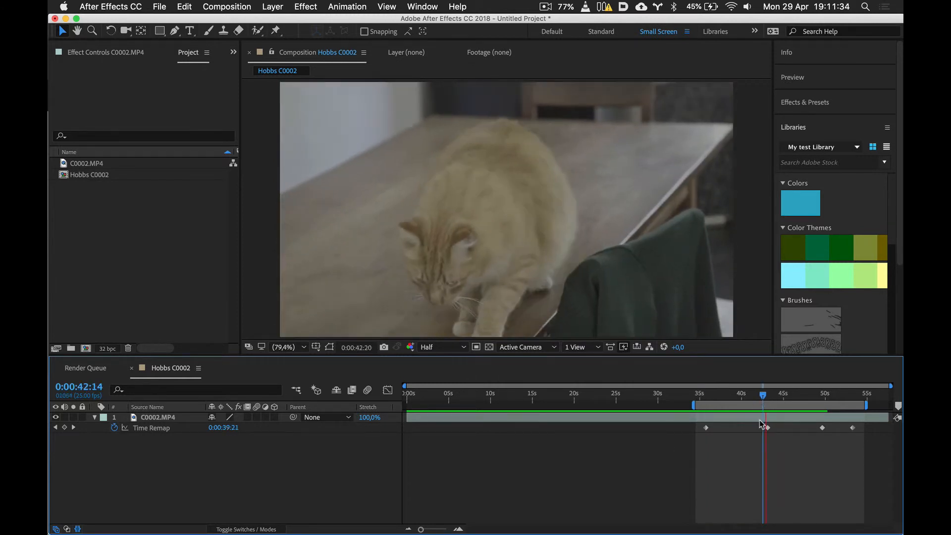
- Stop the preview and apply Easy Ease to the Time Remap keyframe at 0:00:43:03 on the C0002.MP4 layer
key(space)
key(k)
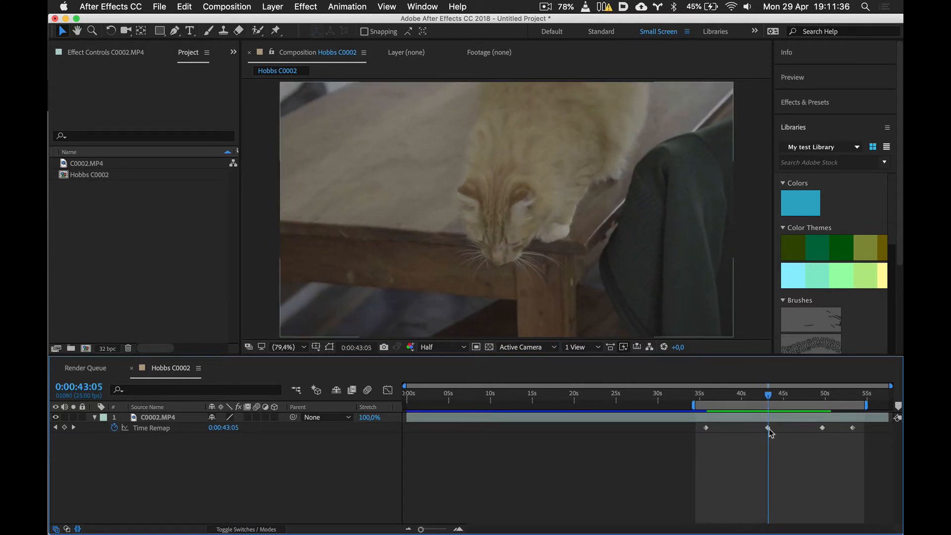
click(768, 428)
right_click(769, 428)
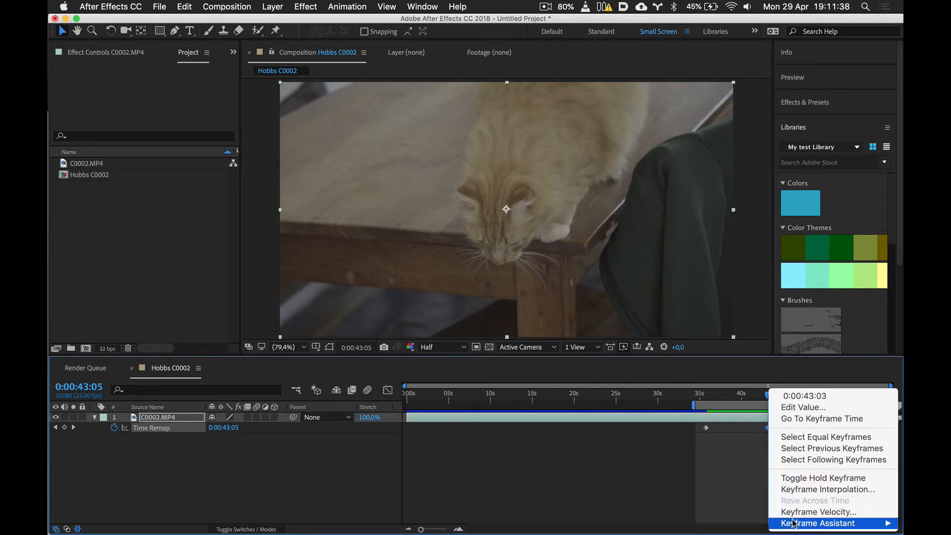
mouse_move(788, 526)
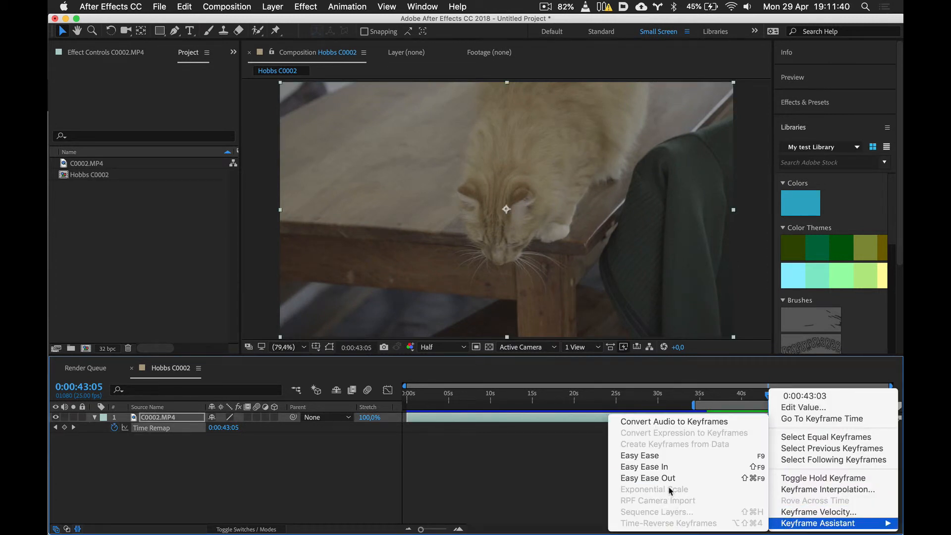
click(659, 460)
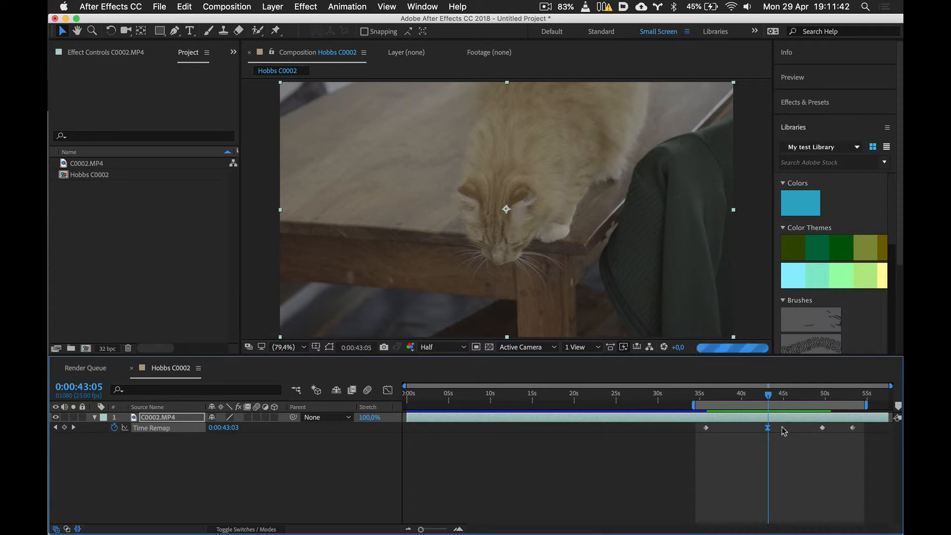
- Apply Easy Ease to the Time Remap keyframe at 0:00:49:16 and preview the eased speed changes
key(k)
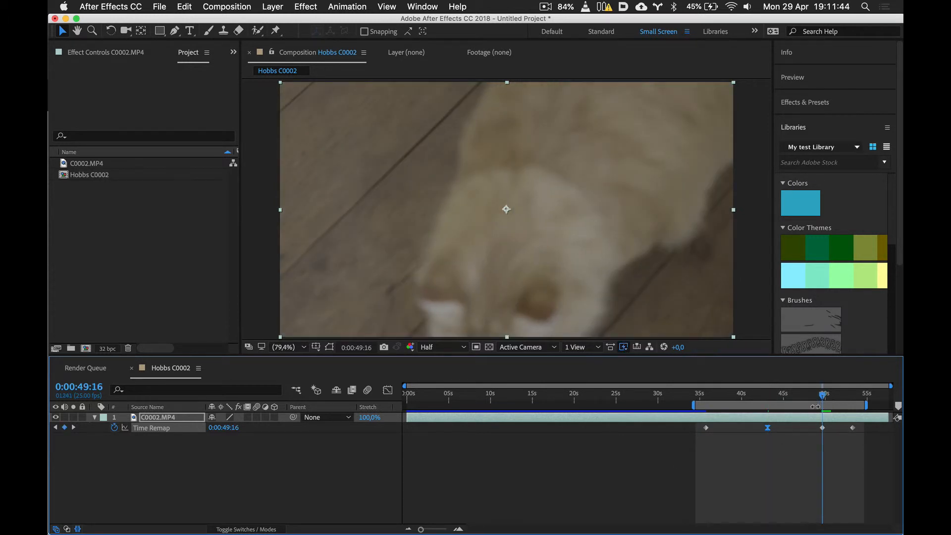
right_click(823, 430)
mouse_move(773, 523)
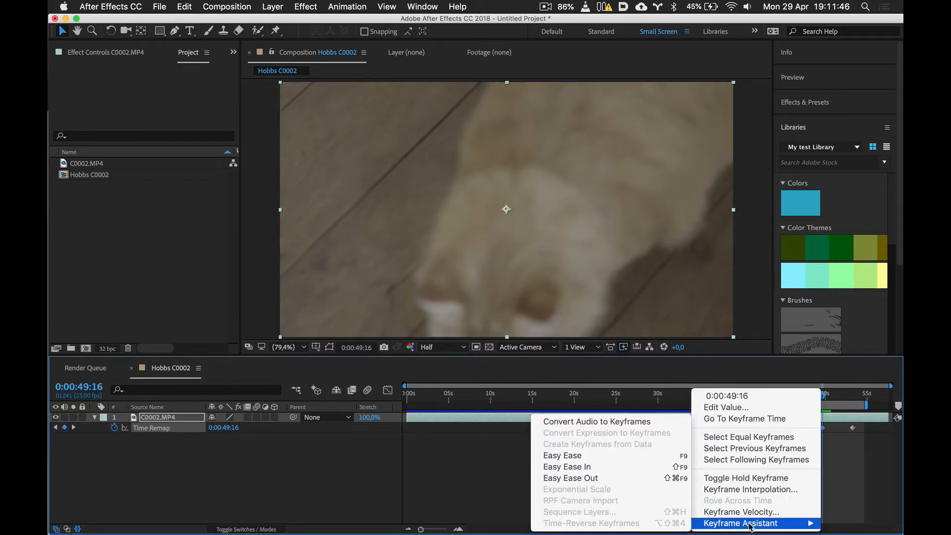
click(550, 456)
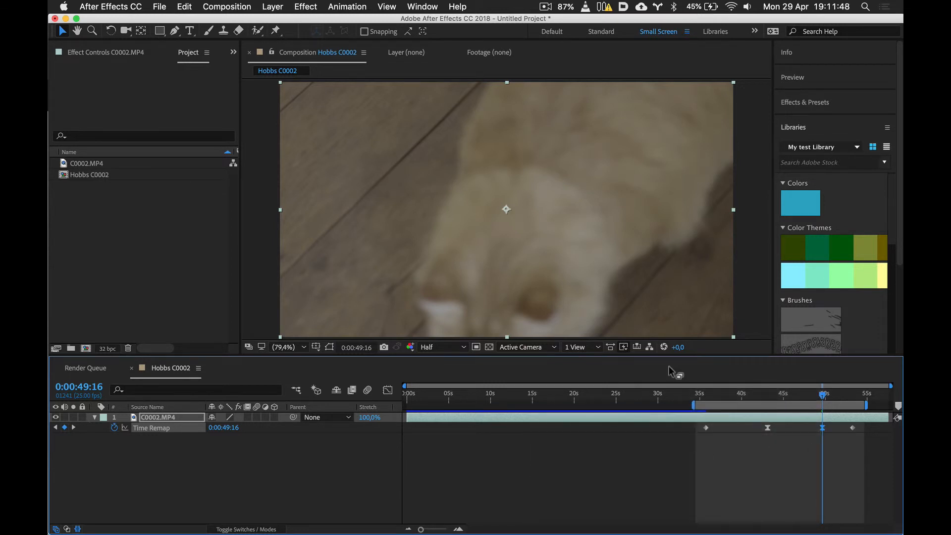
key(space)
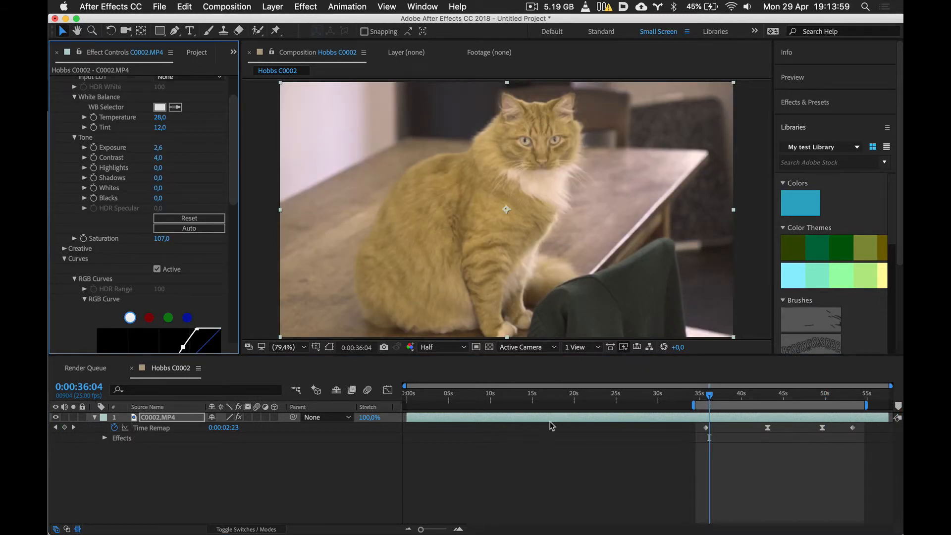
- Add the Hobbs C0002 composition to the Render Queue and confirm its render settings with Best quality, Full resolution and Work Area Only
click(577, 476)
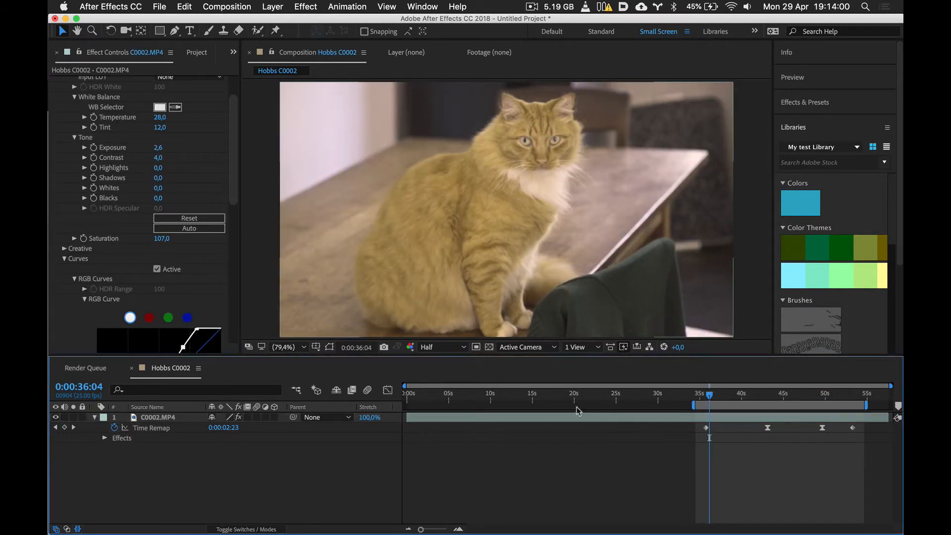
click(232, 6)
mouse_move(253, 138)
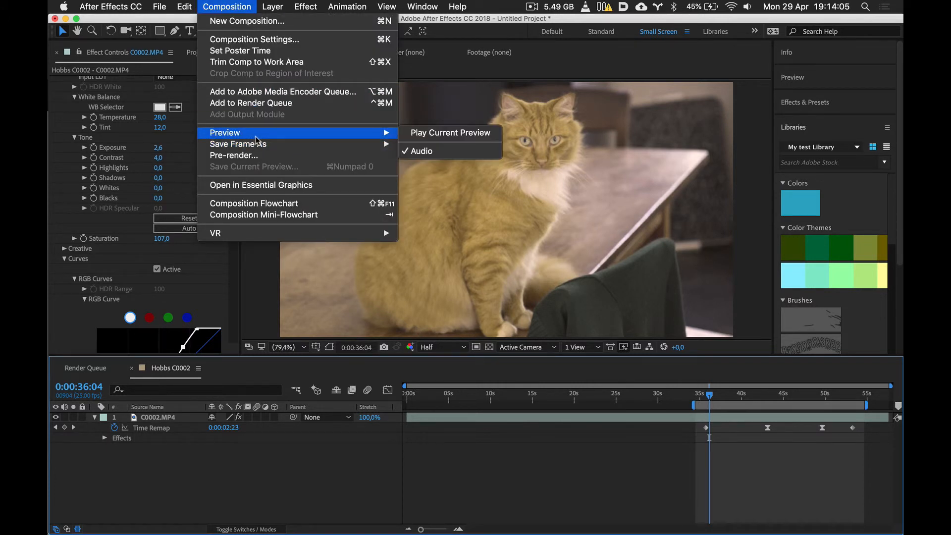
click(257, 104)
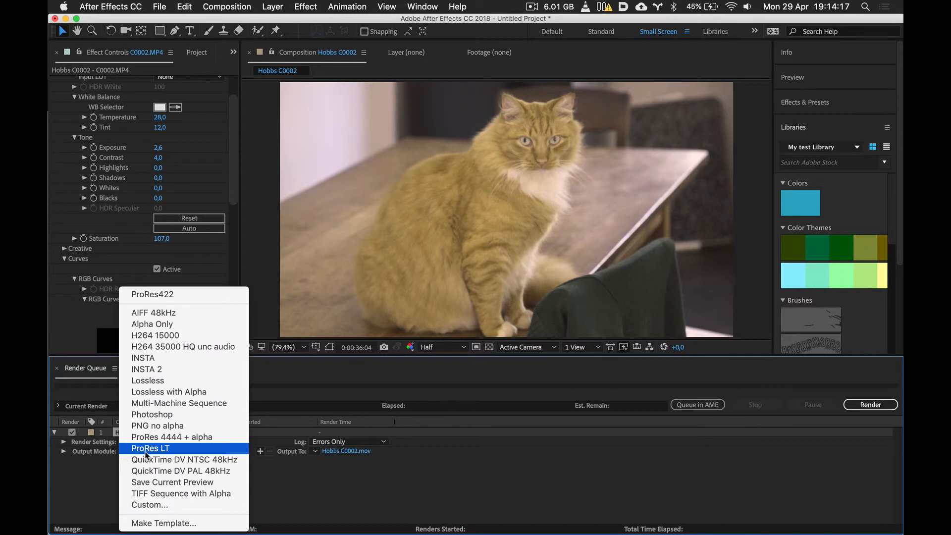
click(81, 463)
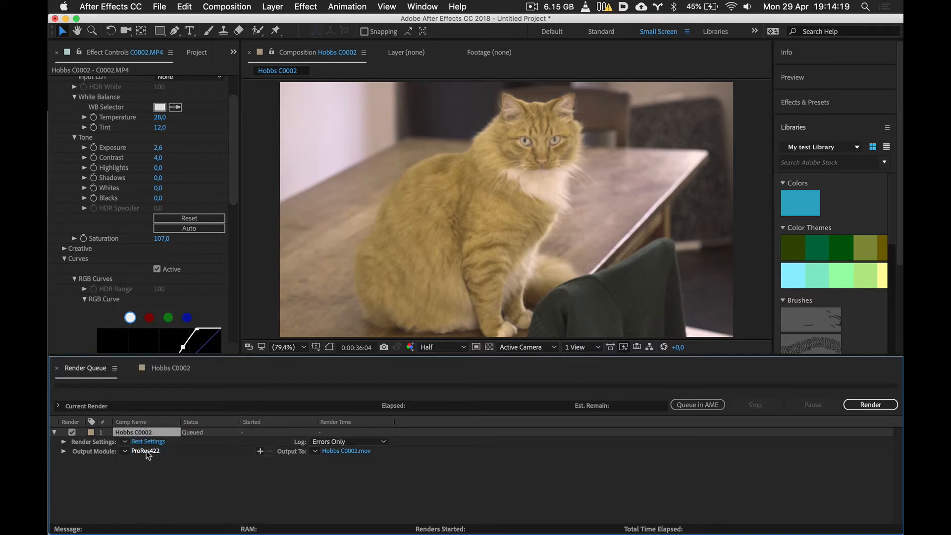
click(147, 441)
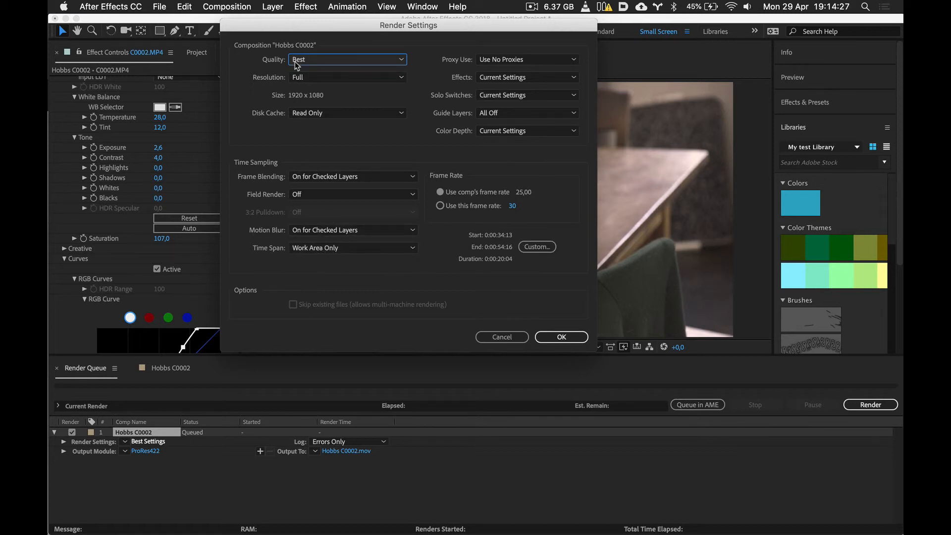
click(562, 337)
- Review the available video codecs and confirm the output module as QuickTime with the Apple ProRes 422 codec
click(148, 451)
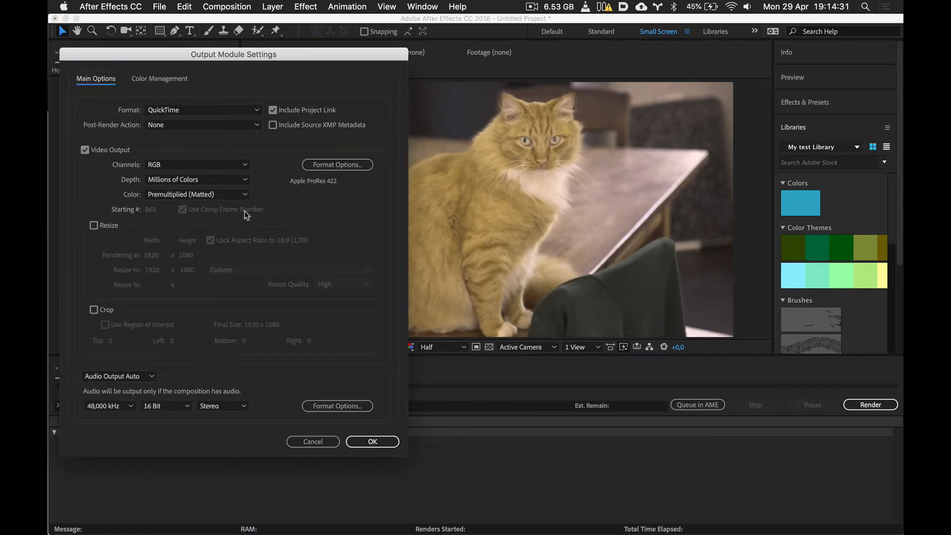
click(327, 164)
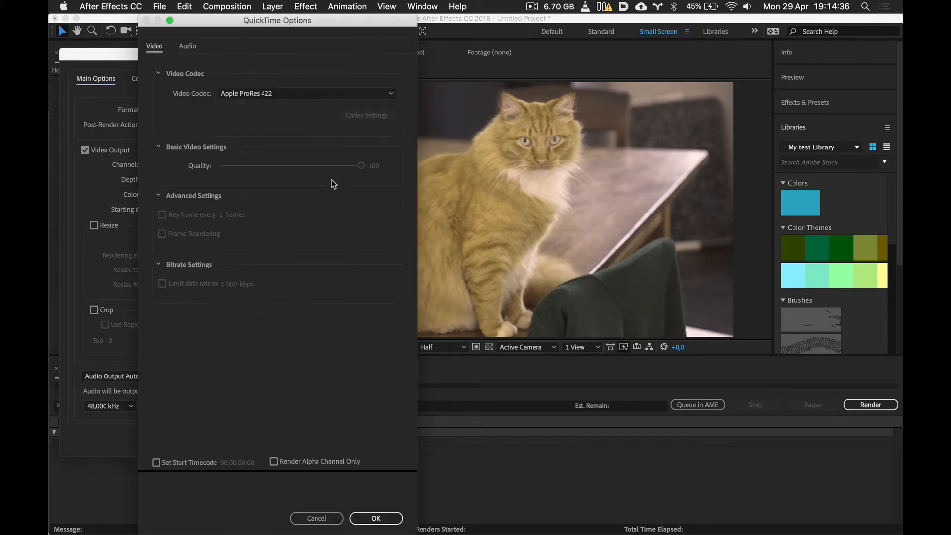
click(255, 97)
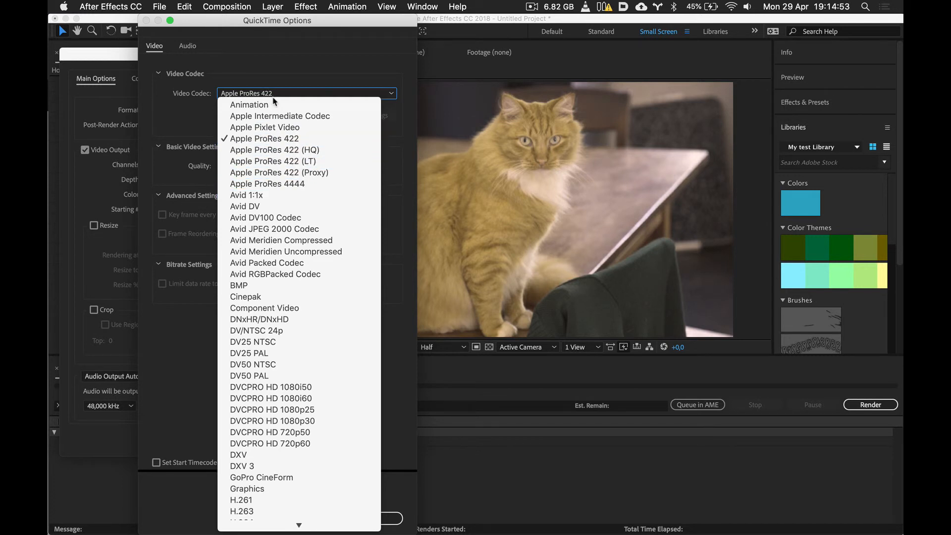
click(281, 69)
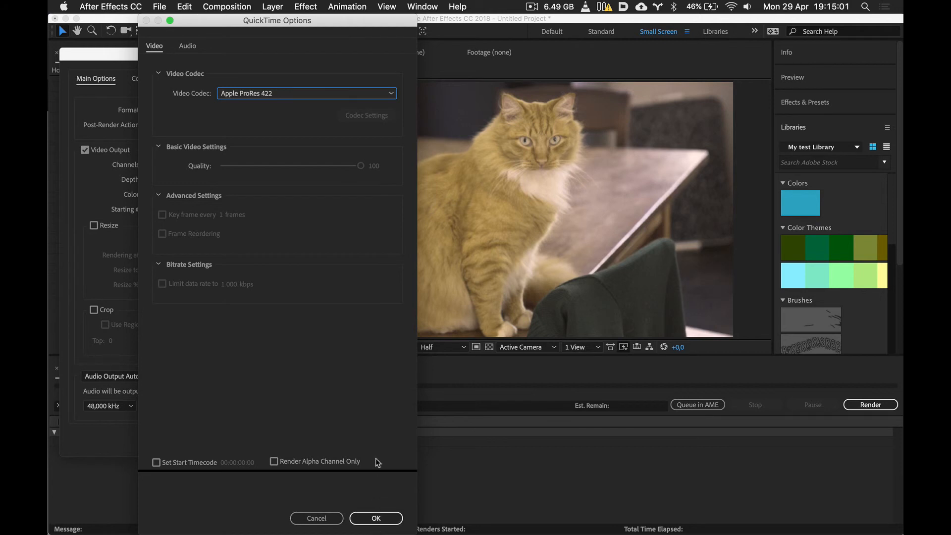
click(270, 96)
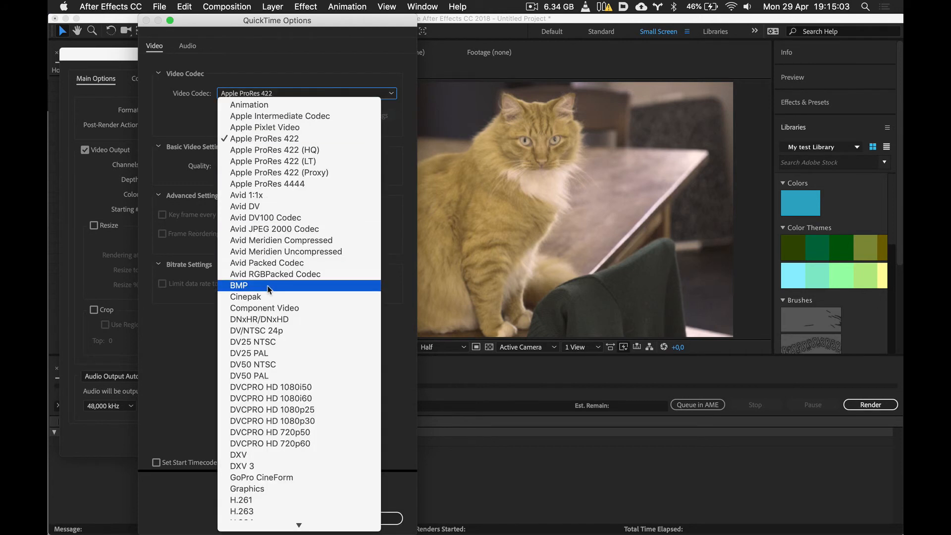
mouse_move(258, 528)
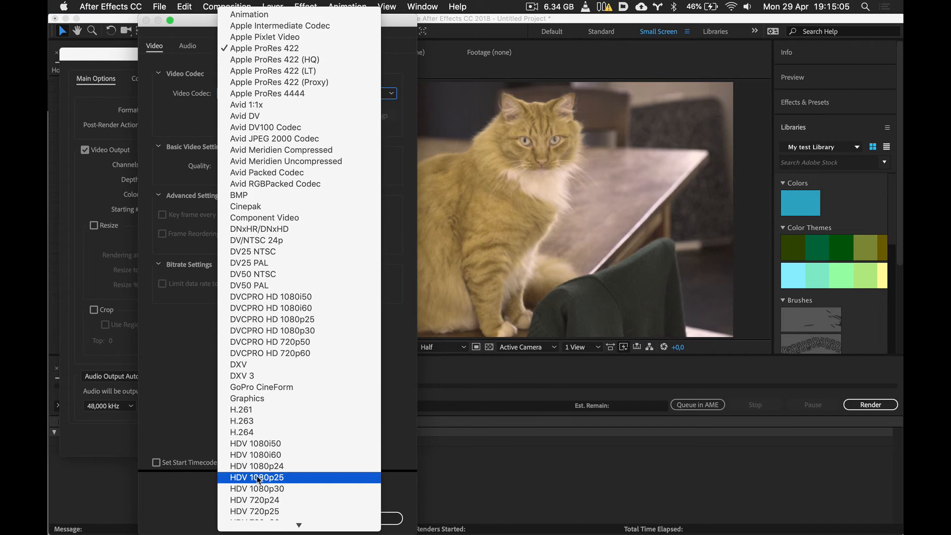
click(256, 433)
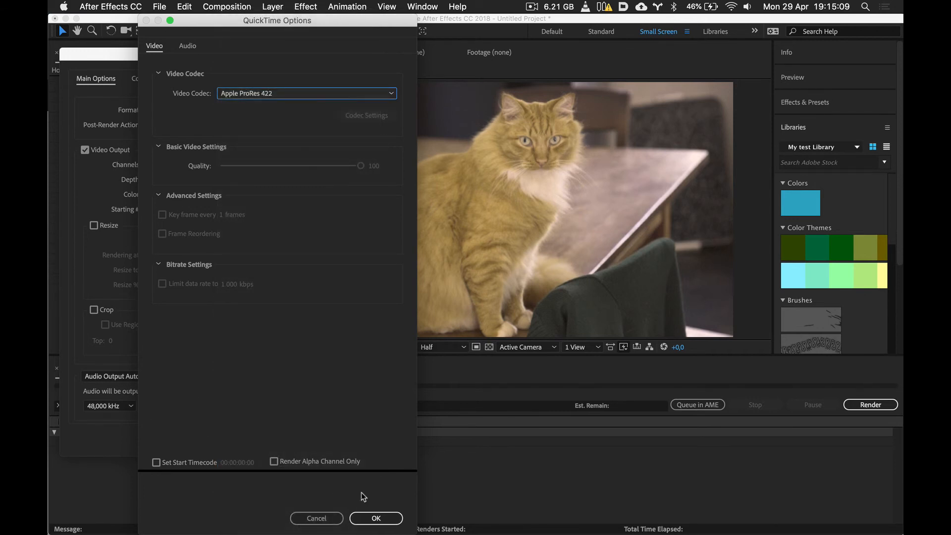
click(376, 518)
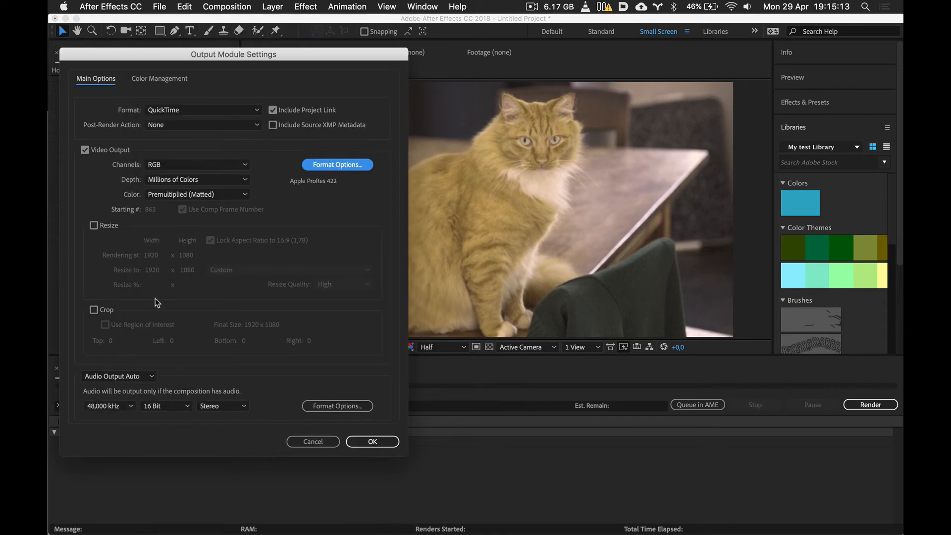
click(373, 442)
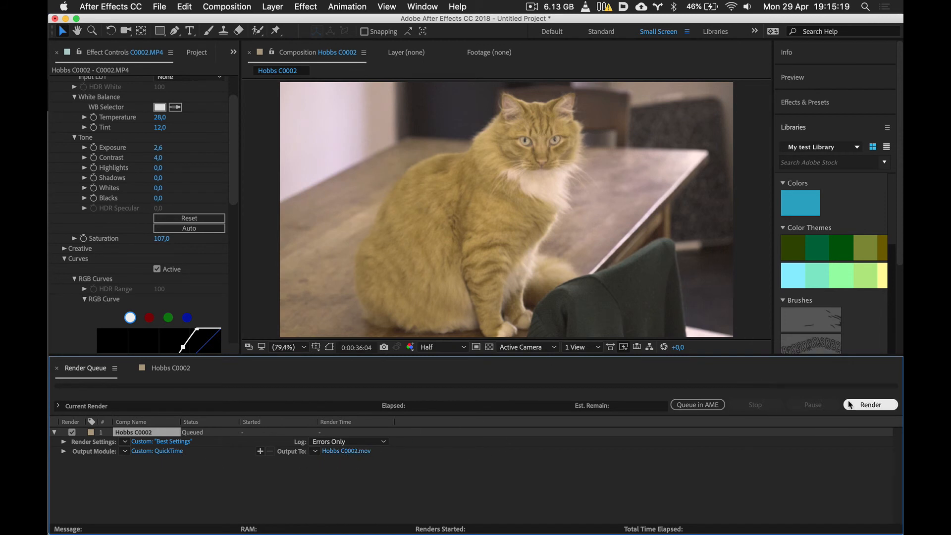
- Render the queued composition to Hobbs C0002.mov and open its export folder from the output module details
click(865, 405)
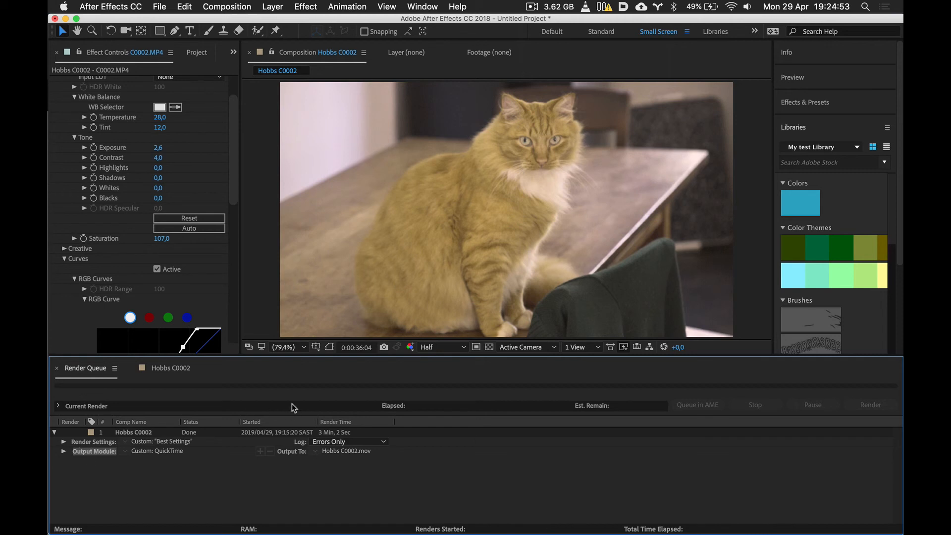
click(64, 451)
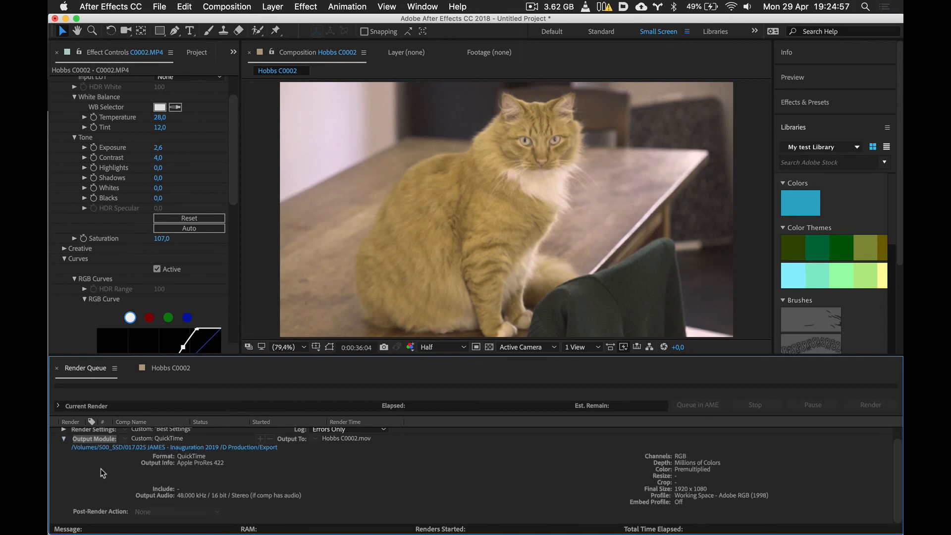
scroll(60, 451, down, 1)
click(233, 448)
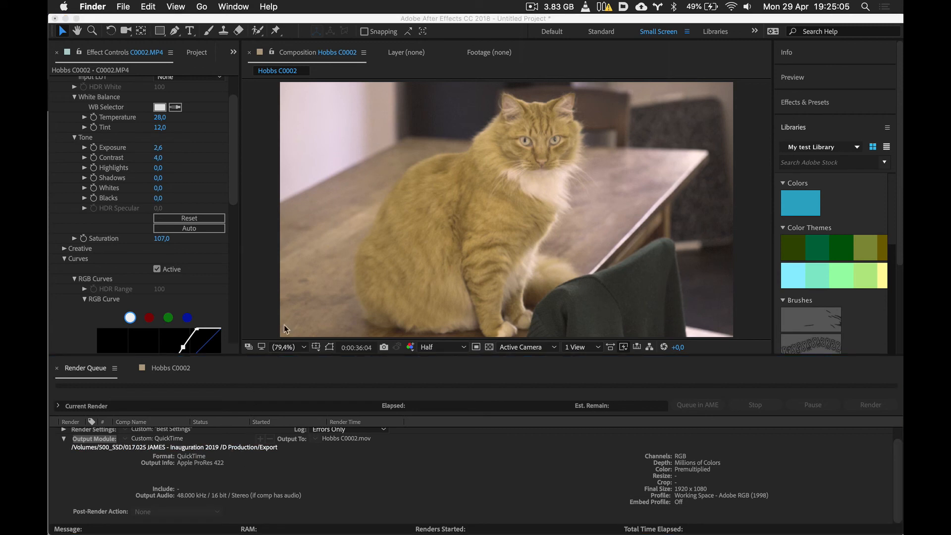